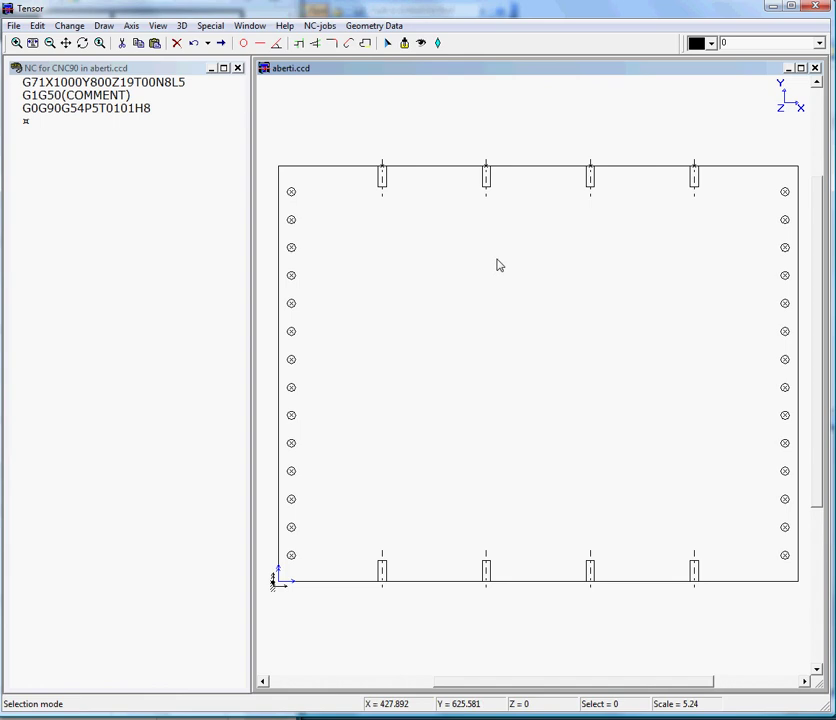
Switch focus to the NC program header and back to the aberti.ccd plate drawing.
{"action": "left_click", "coordinate": [32, 121]}
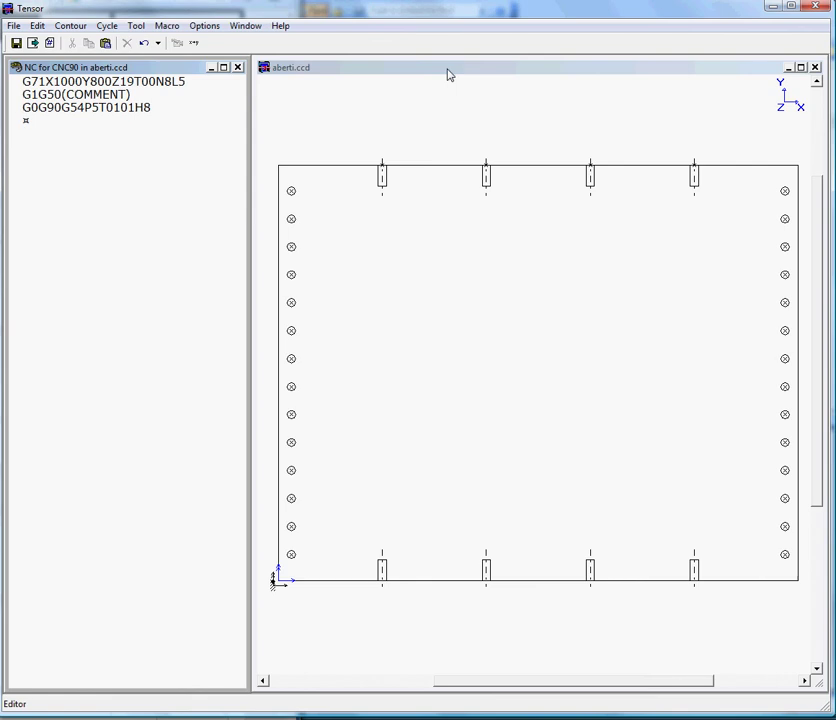
{"action": "left_click", "coordinate": [448, 75]}
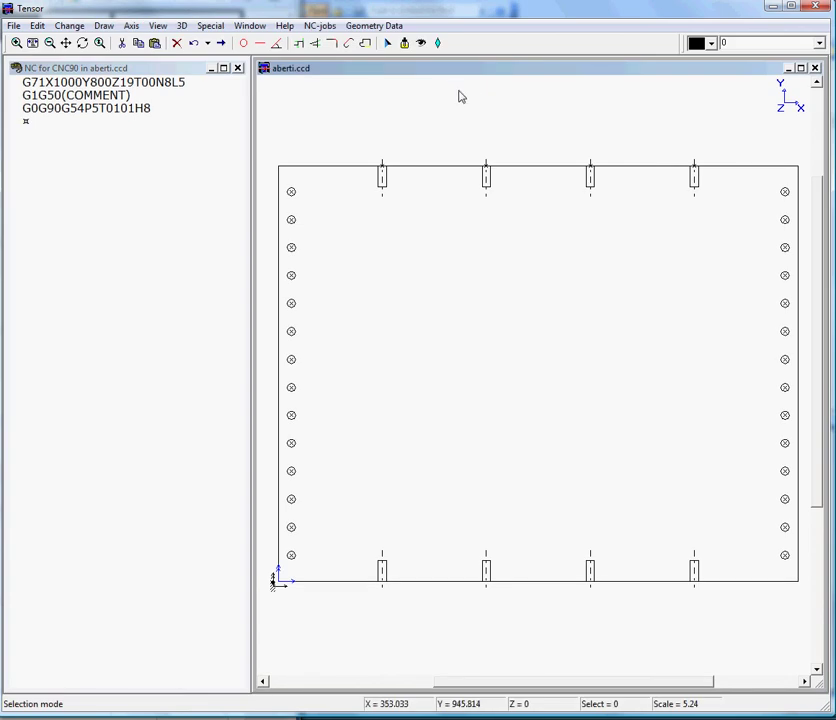
In Change > Attributes, replace the default text font Vivaldi with ARIAL.
{"action": "left_click", "coordinate": [78, 26]}
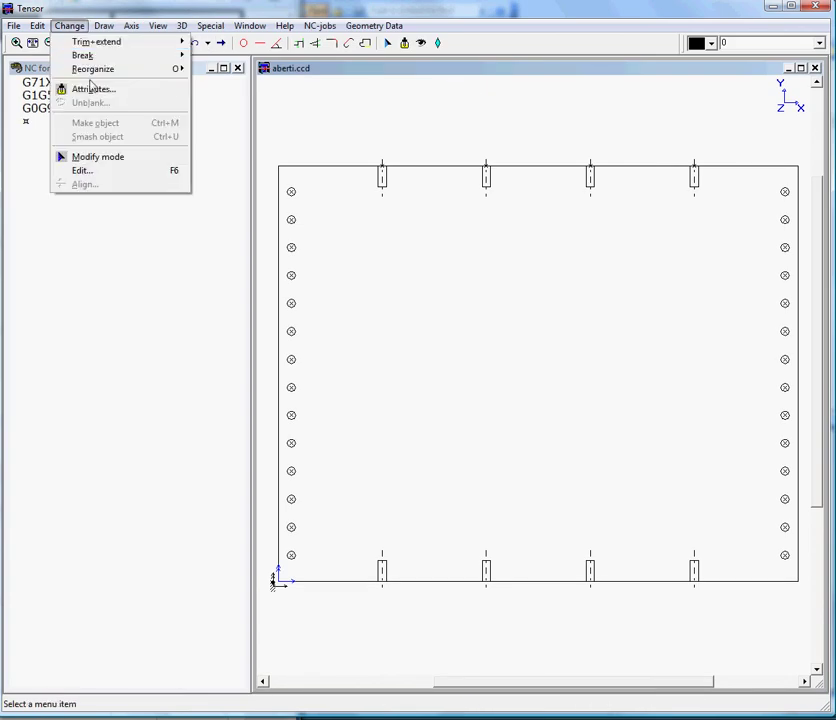
{"action": "left_click", "coordinate": [95, 90]}
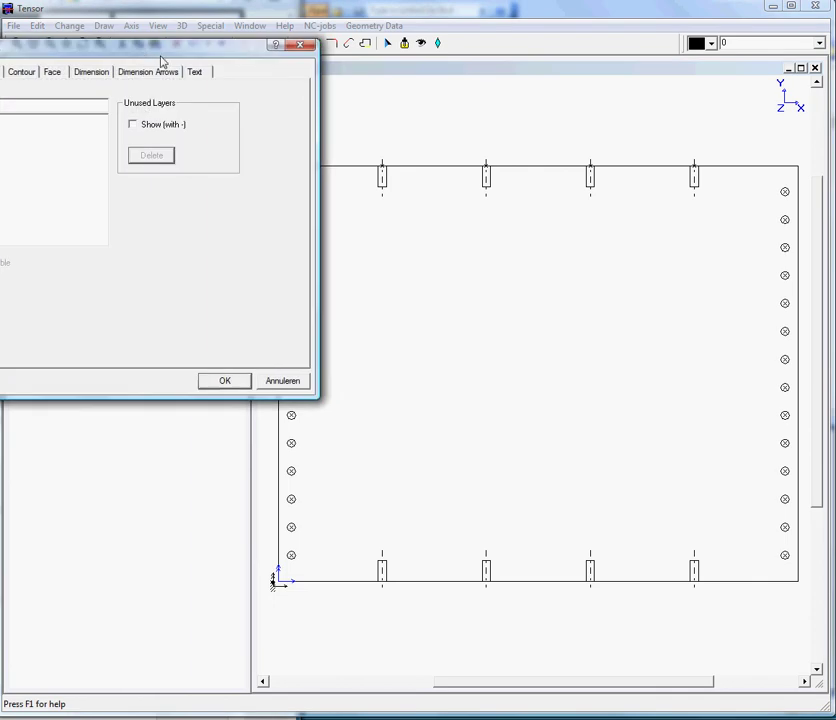
{"action": "left_click", "coordinate": [458, 81]}
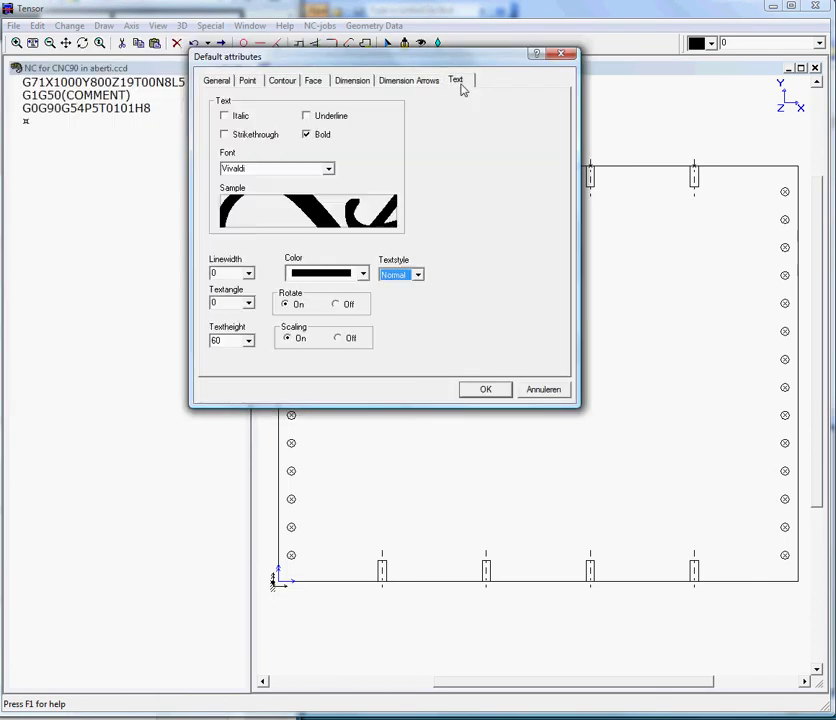
{"action": "double_click", "coordinate": [248, 168]}
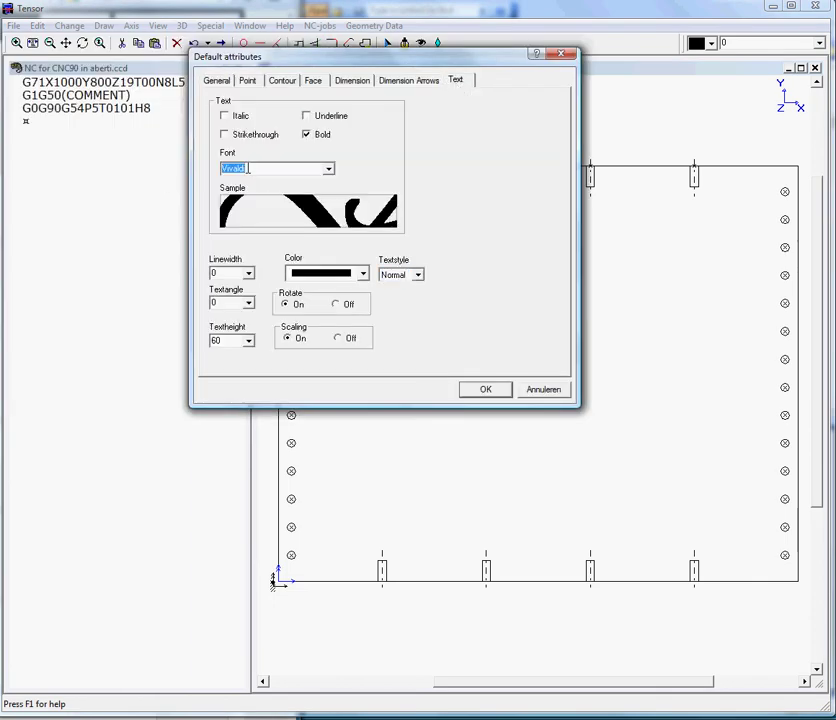
{"action": "type", "text": "ARIAL"}
Confirm the Arial font and start an NC-jobs Machine Text job.
{"action": "left_click", "coordinate": [478, 388]}
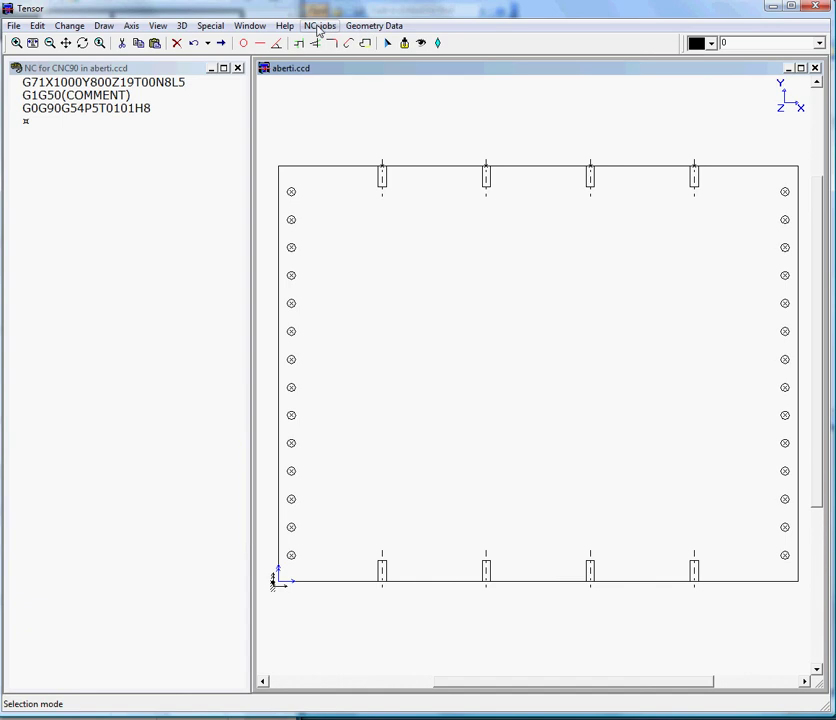
{"action": "left_click", "coordinate": [318, 27]}
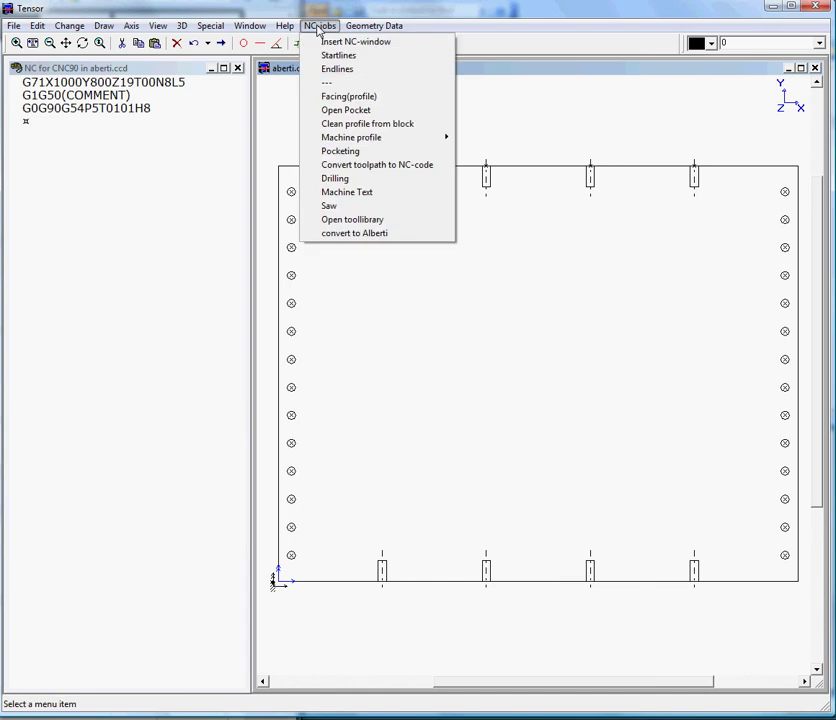
{"action": "left_click", "coordinate": [370, 192]}
{"action": "left_click", "coordinate": [452, 211]}
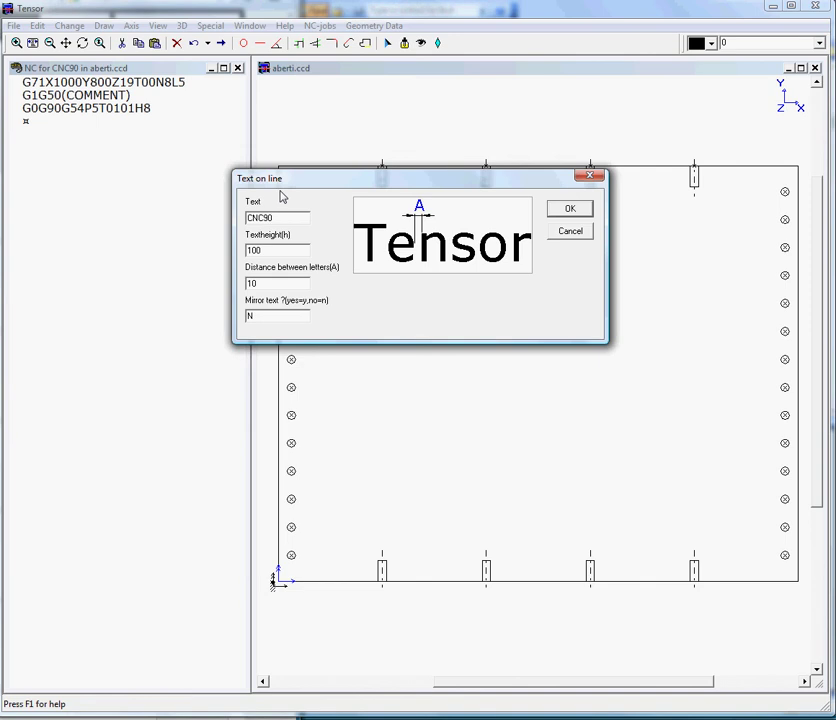
Set the CNC90 text height to 80 and letter spacing to 20.
{"action": "left_click", "coordinate": [271, 250]}
{"action": "double_click", "coordinate": [274, 249]}
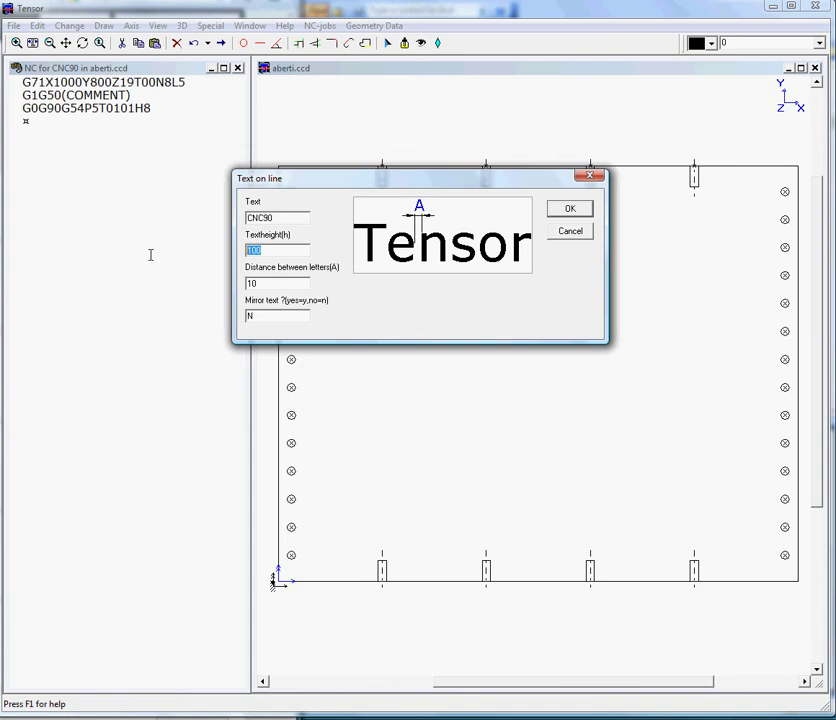
{"action": "double_click", "coordinate": [268, 284]}
{"action": "type", "text": "20"}
{"action": "double_click", "coordinate": [252, 250]}
{"action": "type", "text": "80"}
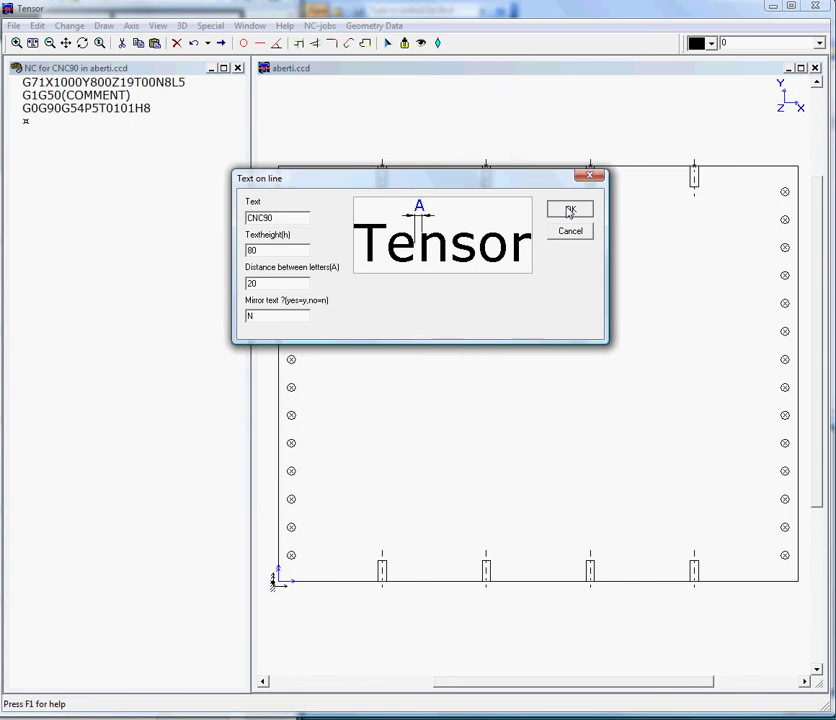
{"action": "left_click", "coordinate": [569, 209]}
{"action": "left_click_drag", "start_coordinate": [549, 192], "coordinate": [493, 218]}
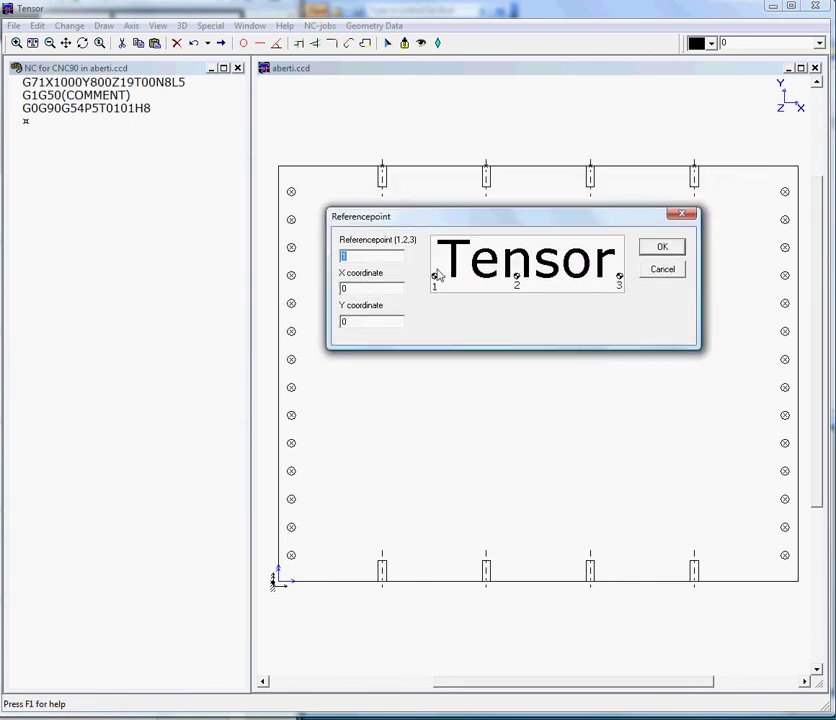
Place CNC90 with reference Y 200 on the Text on line layer at a 2° angle.
{"action": "key", "text": "Tab"}
{"action": "type", "text": "0"}
{"action": "left_click", "coordinate": [662, 246]}
{"action": "left_click_drag", "start_coordinate": [649, 230], "coordinate": [529, 228]}
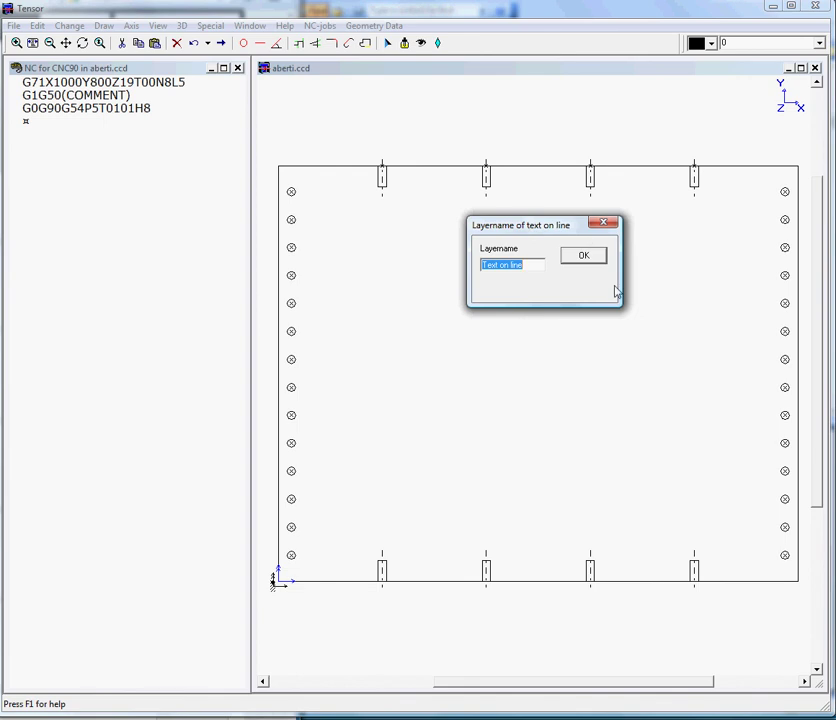
{"action": "left_click", "coordinate": [593, 258]}
{"action": "type", "text": "2"}
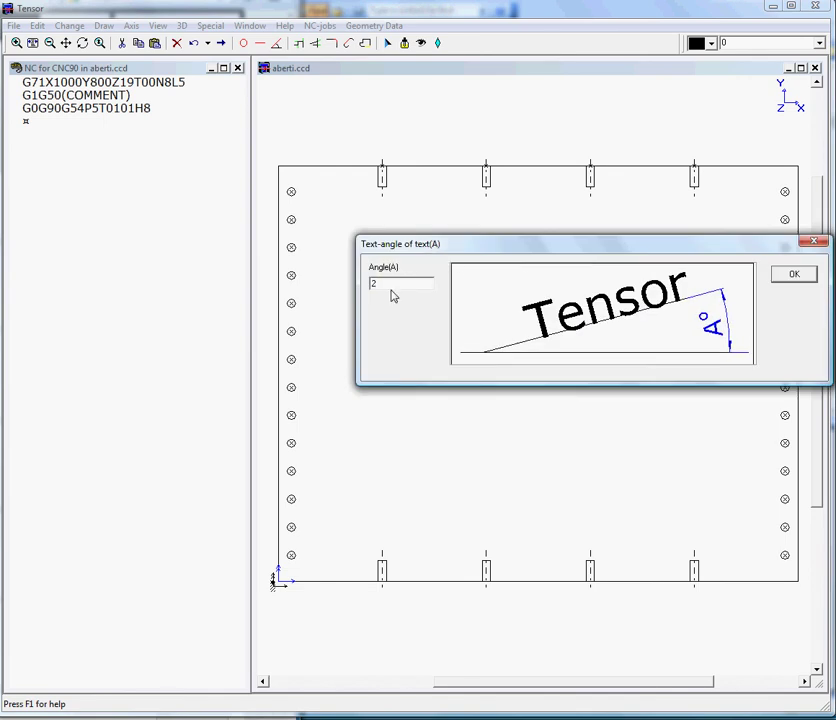
{"action": "left_click", "coordinate": [785, 274]}
{"action": "mouse_move", "coordinate": [751, 255]}
{"action": "left_mouse_down"}
{"action": "mouse_move", "coordinate": [521, 252]}
{"action": "mouse_move", "coordinate": [462, 289]}
{"action": "mouse_move", "coordinate": [449, 238]}
{"action": "left_mouse_up"}
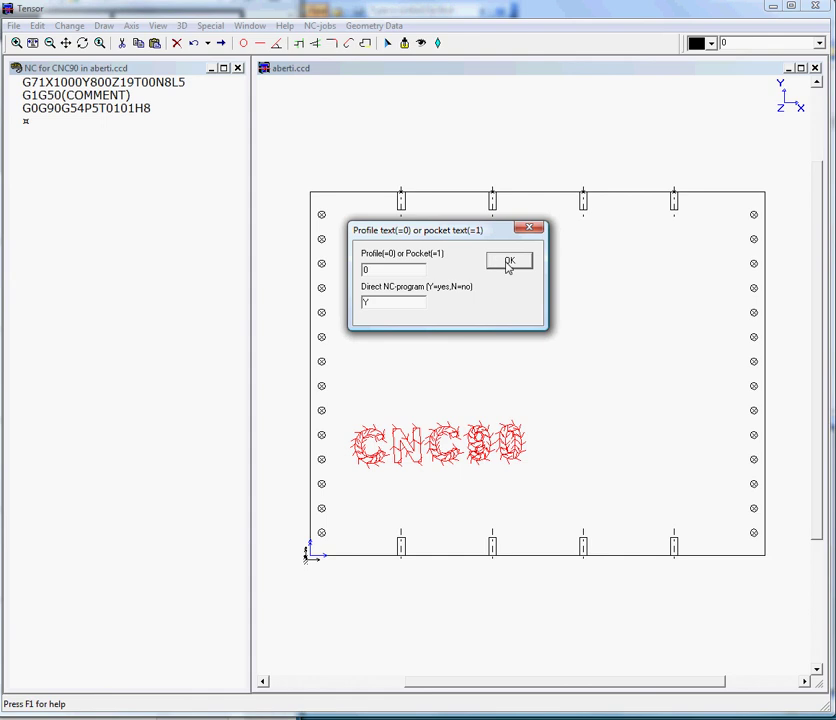
Machine CNC90 as a direct-output profile with no finishing pass and toolpath side 0.
{"action": "left_click", "coordinate": [505, 261]}
{"action": "left_click_drag", "start_coordinate": [500, 248], "coordinate": [452, 176]}
{"action": "left_click", "coordinate": [704, 205]}
{"action": "mouse_move", "coordinate": [633, 194]}
{"action": "left_mouse_down"}
{"action": "mouse_move", "coordinate": [460, 203]}
{"action": "mouse_move", "coordinate": [335, 138]}
{"action": "left_mouse_up"}
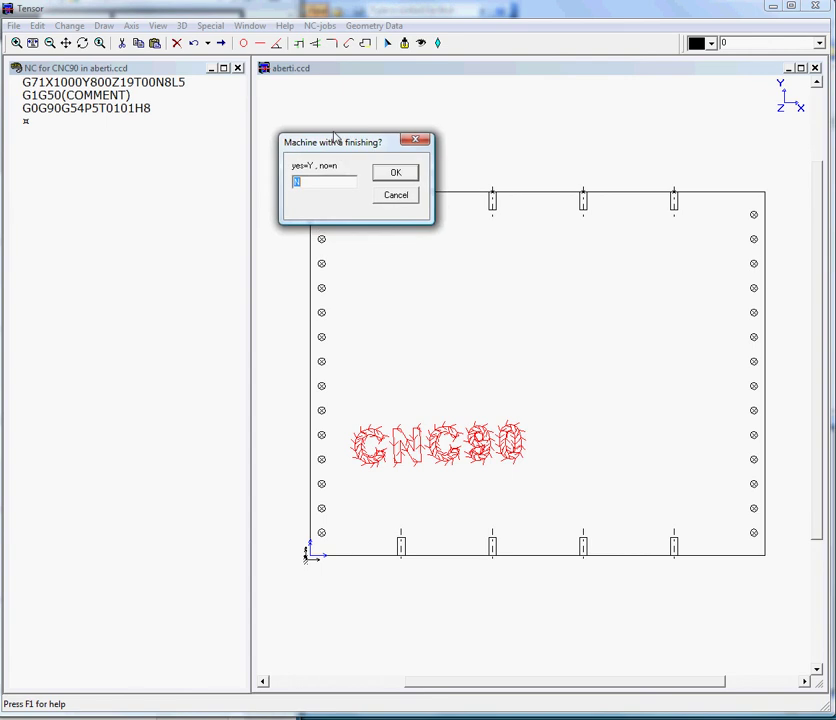
{"action": "key", "text": "Return"}
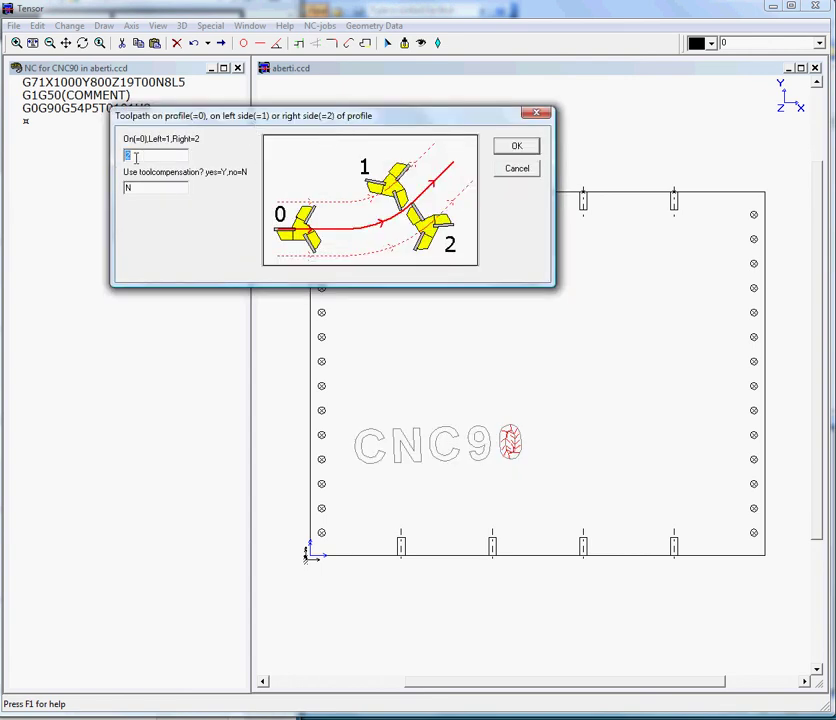
{"action": "left_click_drag", "start_coordinate": [136, 155], "coordinate": [108, 155]}
{"action": "left_click", "coordinate": [517, 149]}
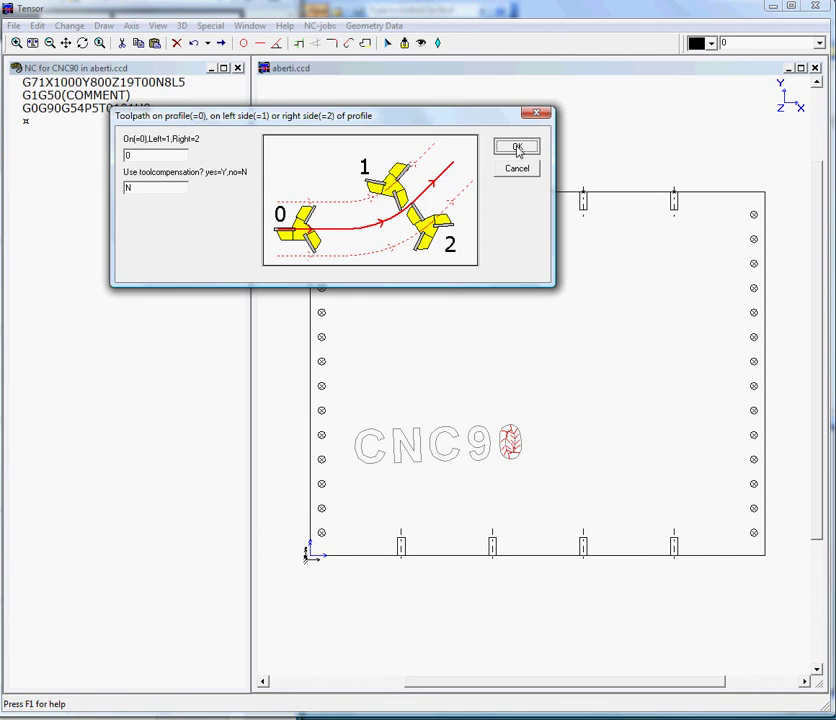
{"action": "left_click", "coordinate": [517, 149]}
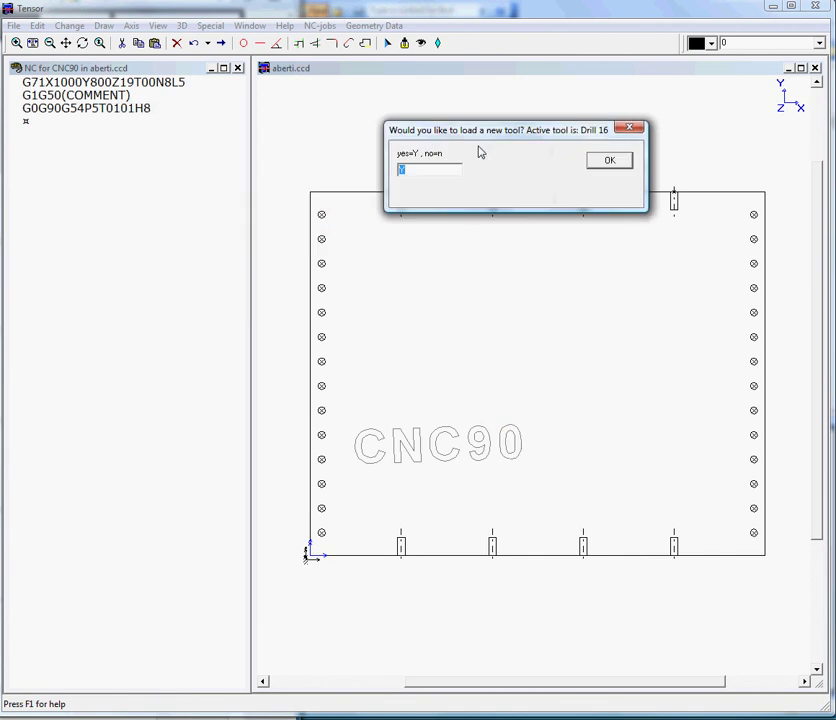
Load a new tool at start height 50: the 1 mm puntfrees cutter.
{"action": "left_click", "coordinate": [617, 167]}
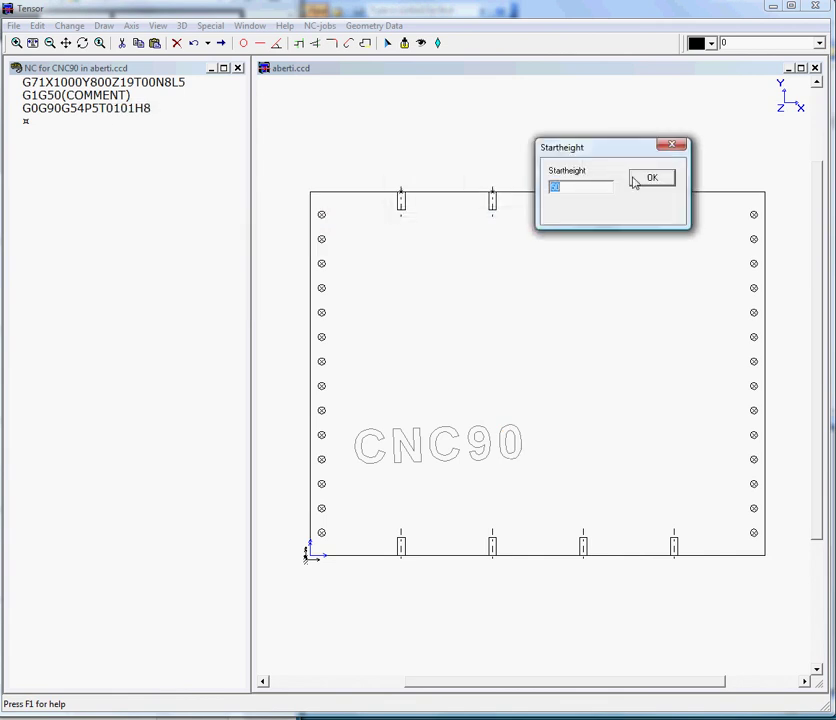
{"action": "left_click", "coordinate": [644, 183]}
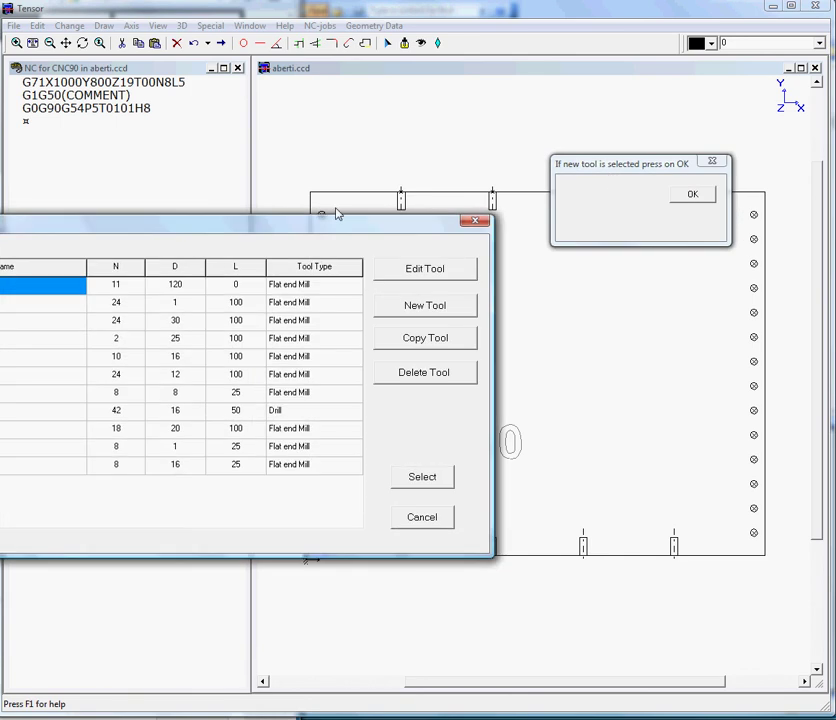
{"action": "left_click_drag", "start_coordinate": [322, 230], "coordinate": [517, 106]}
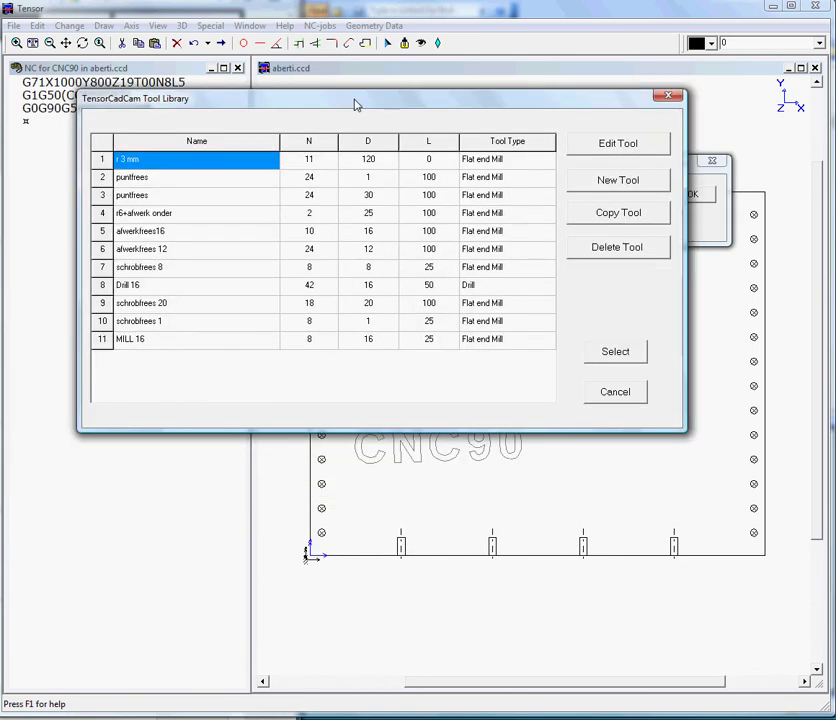
{"action": "left_click", "coordinate": [150, 178]}
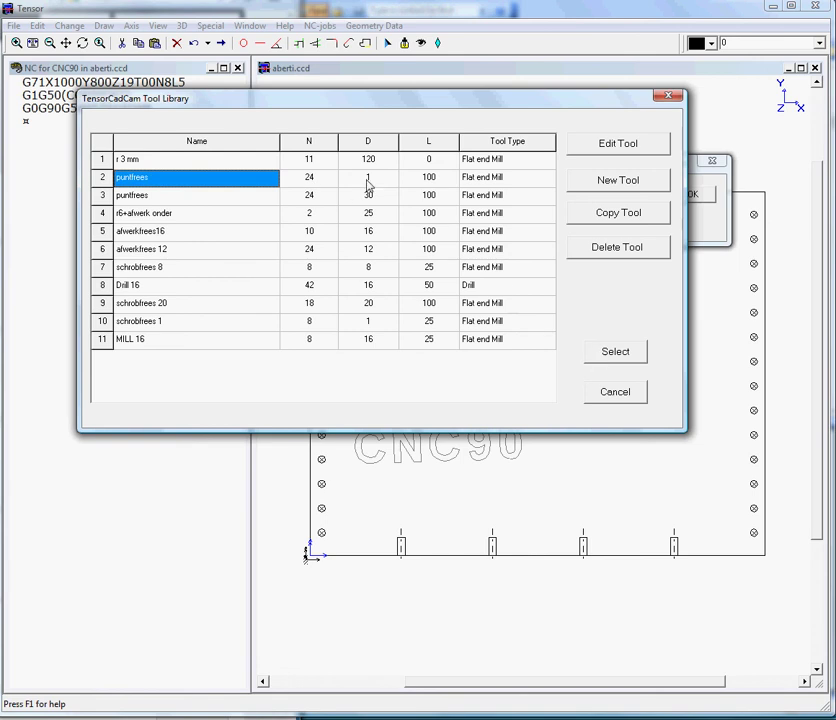
{"action": "left_click", "coordinate": [610, 356]}
Set the profile depth to 6 and step depth to 6.
{"action": "left_click", "coordinate": [690, 194]}
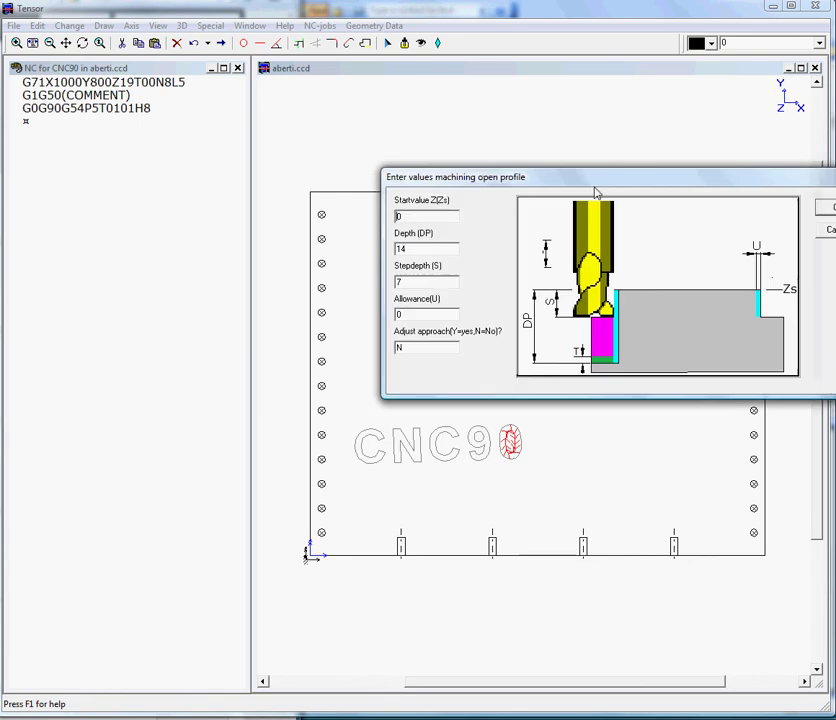
{"action": "left_click_drag", "start_coordinate": [550, 177], "coordinate": [404, 140]}
{"action": "left_click_drag", "start_coordinate": [267, 216], "coordinate": [211, 222]}
{"action": "type", "text": "6"}
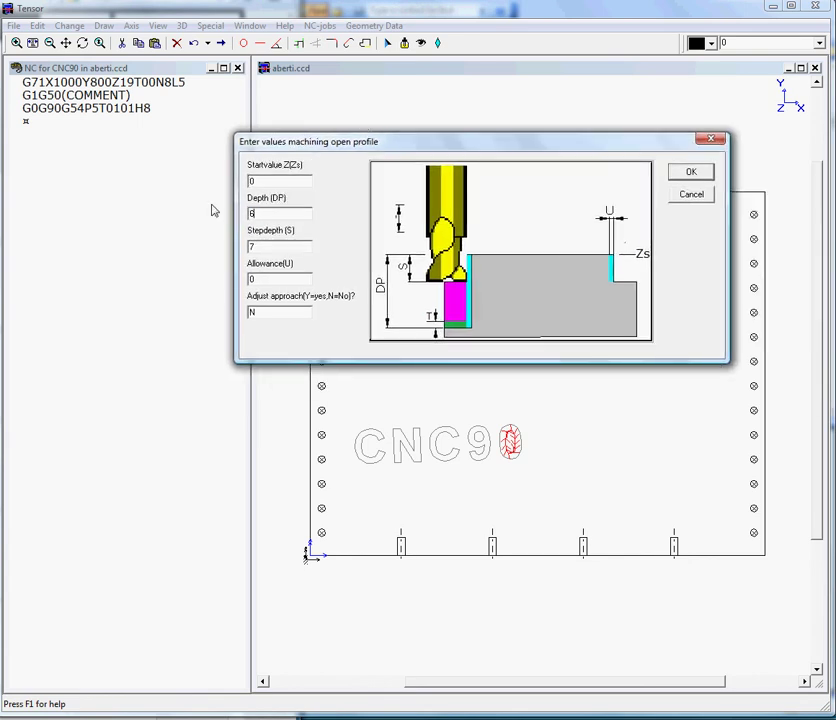
{"action": "key", "text": "Tab"}
{"action": "type", "text": "6"}
{"action": "left_click", "coordinate": [683, 173]}
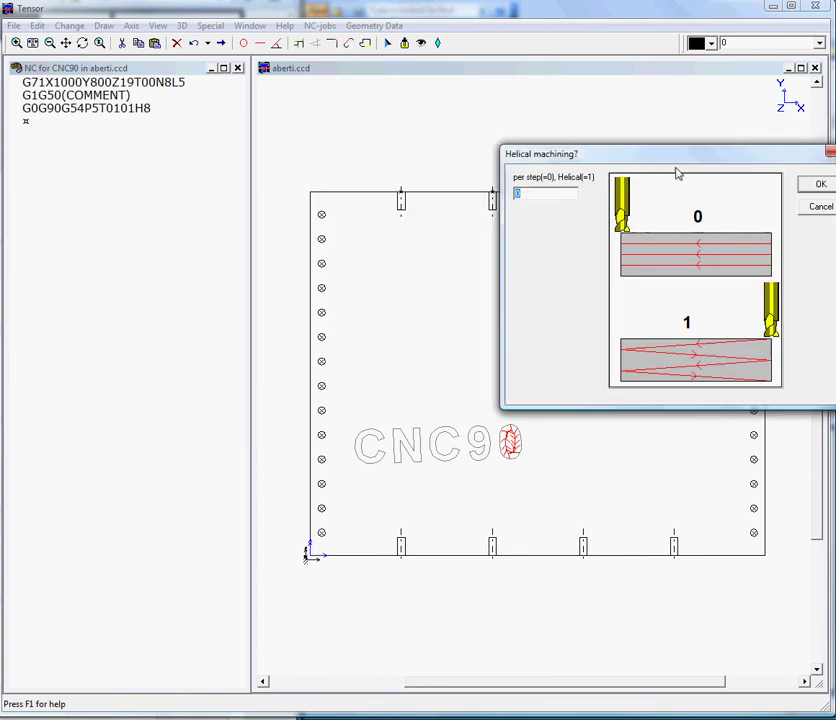
Choose per-step instead of helical machining and no approach move.
{"action": "left_click_drag", "start_coordinate": [653, 159], "coordinate": [321, 123]}
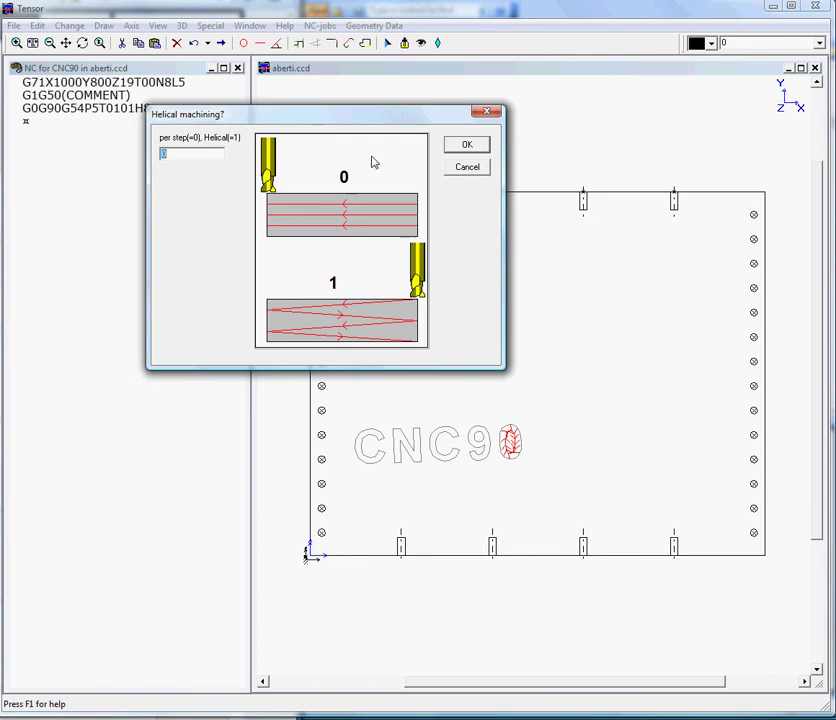
{"action": "left_click", "coordinate": [466, 146]}
{"action": "left_click", "coordinate": [462, 147]}
{"action": "left_click", "coordinate": [462, 147]}
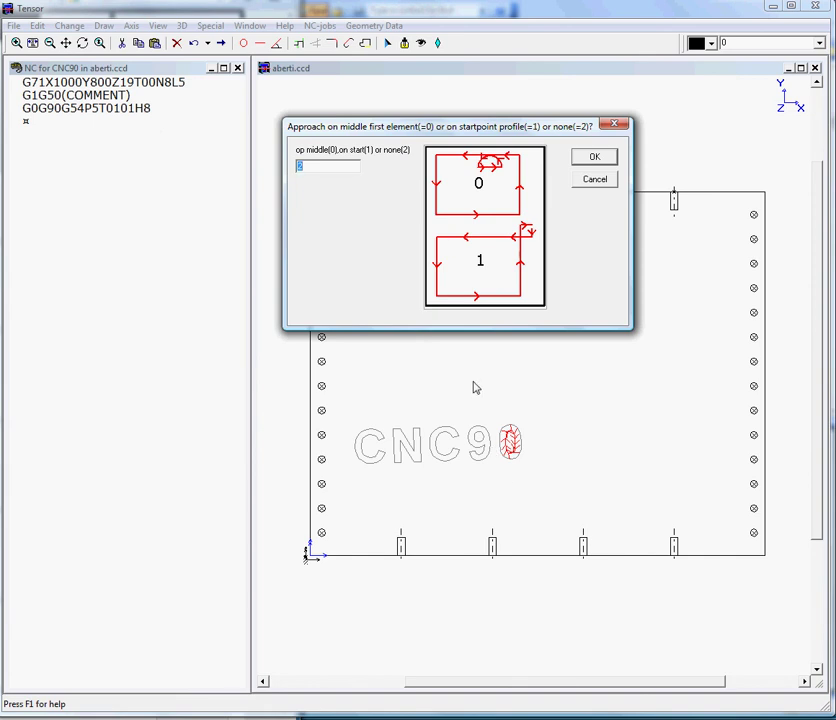
{"action": "left_click", "coordinate": [596, 158]}
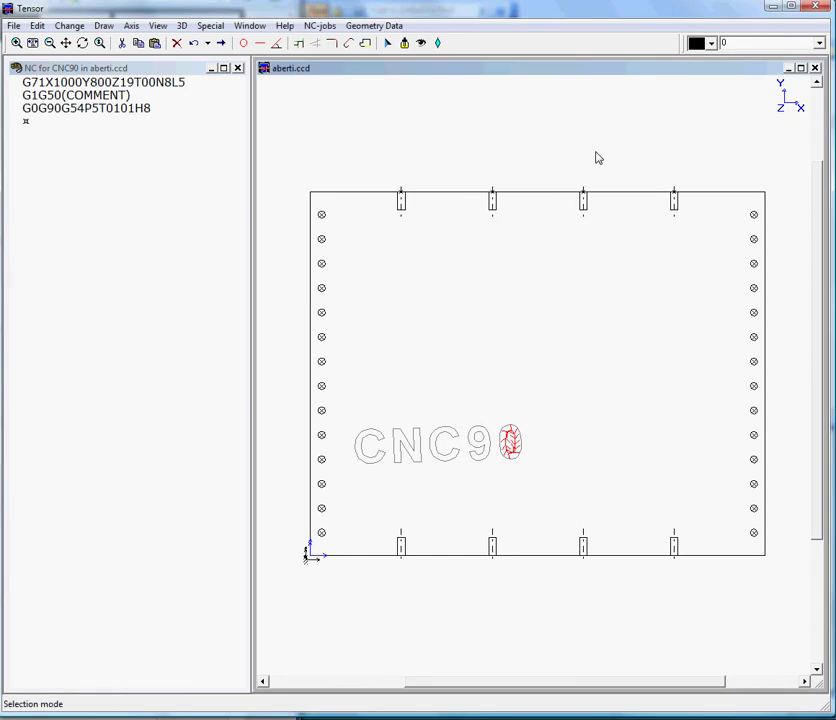
Make translated Y-direction copies of the CNC90 toolpath so three rows are engraved.
{"action": "left_click_drag", "start_coordinate": [577, 137], "coordinate": [404, 150]}
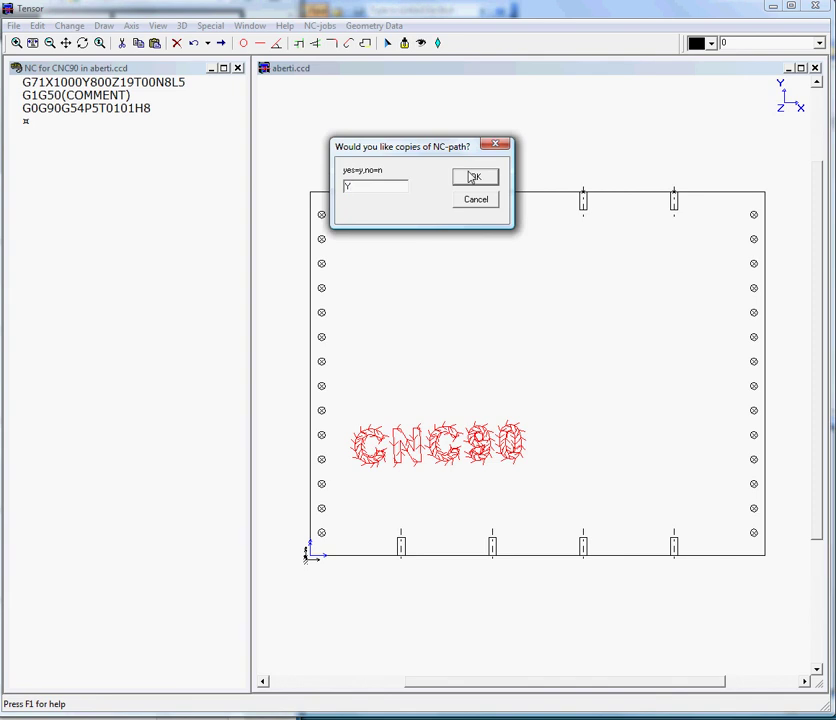
{"action": "left_click", "coordinate": [463, 178]}
{"action": "left_click_drag", "start_coordinate": [406, 165], "coordinate": [390, 119]}
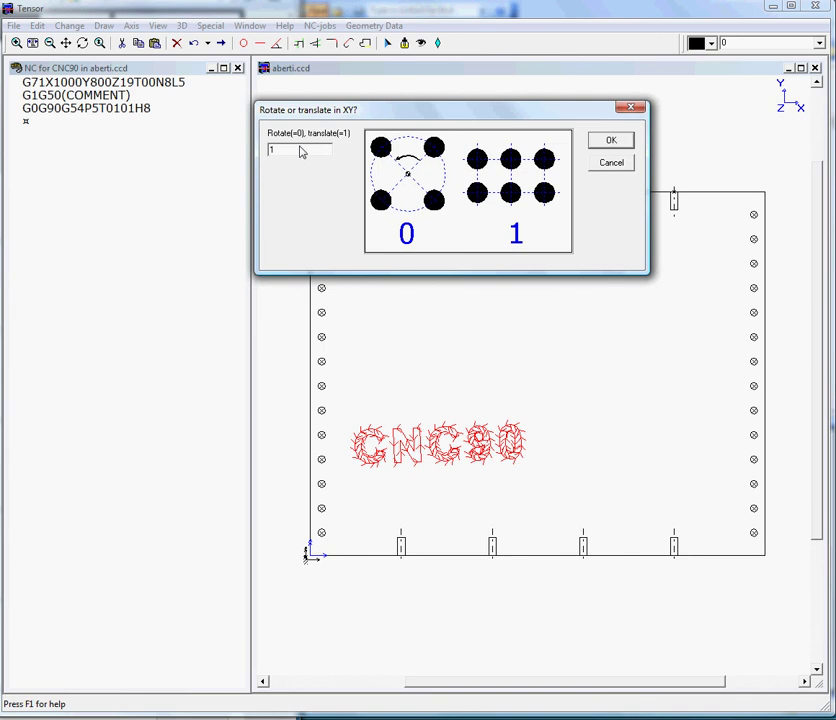
{"action": "double_click", "coordinate": [301, 151]}
{"action": "key", "text": "Return"}
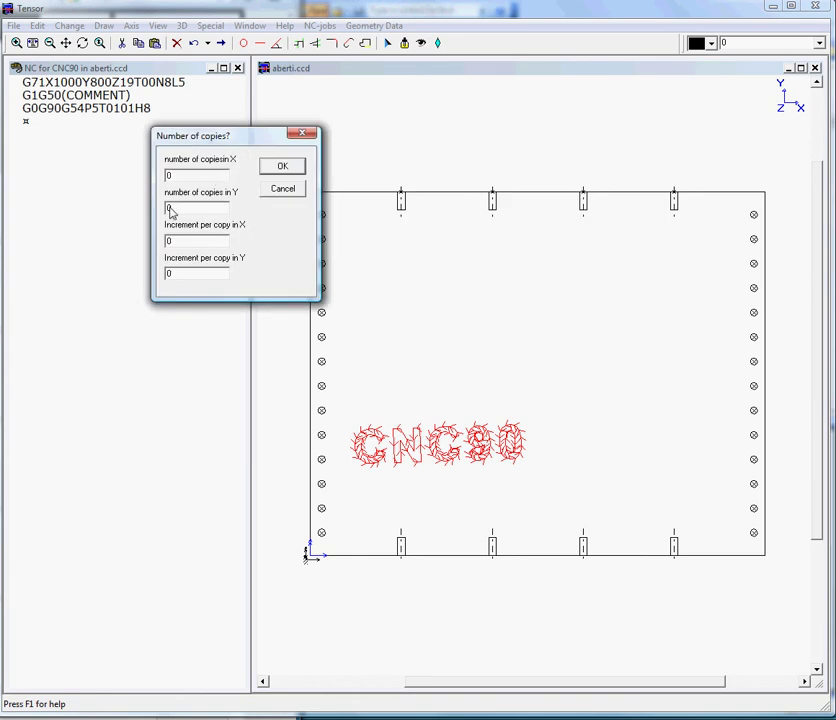
{"action": "double_click", "coordinate": [171, 210]}
{"action": "key", "text": "Tab"}
{"action": "left_click", "coordinate": [272, 166]}
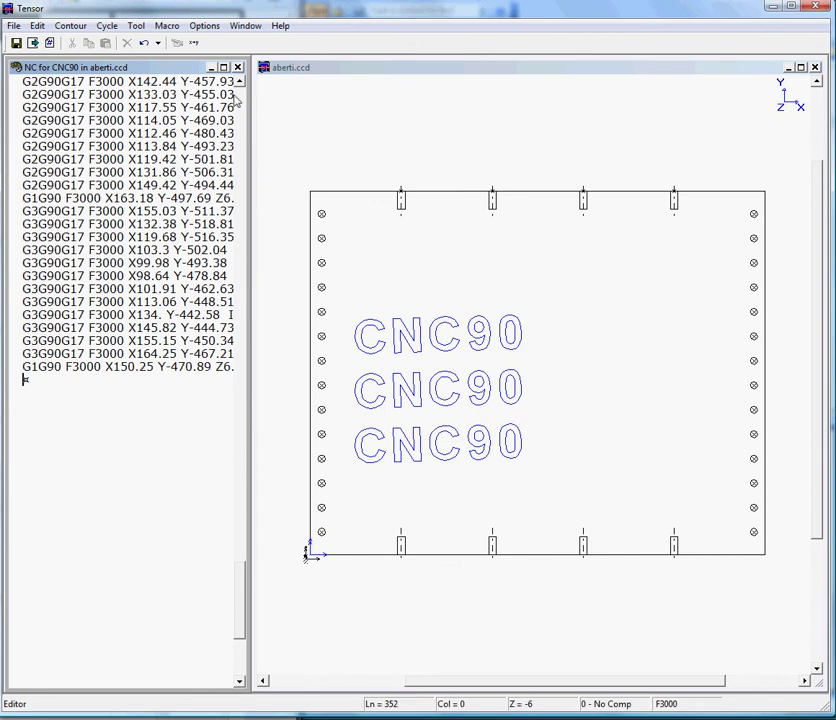
Step through the generated NC code down to the program's end.
{"action": "left_click_drag", "start_coordinate": [245, 575], "coordinate": [241, 300]}
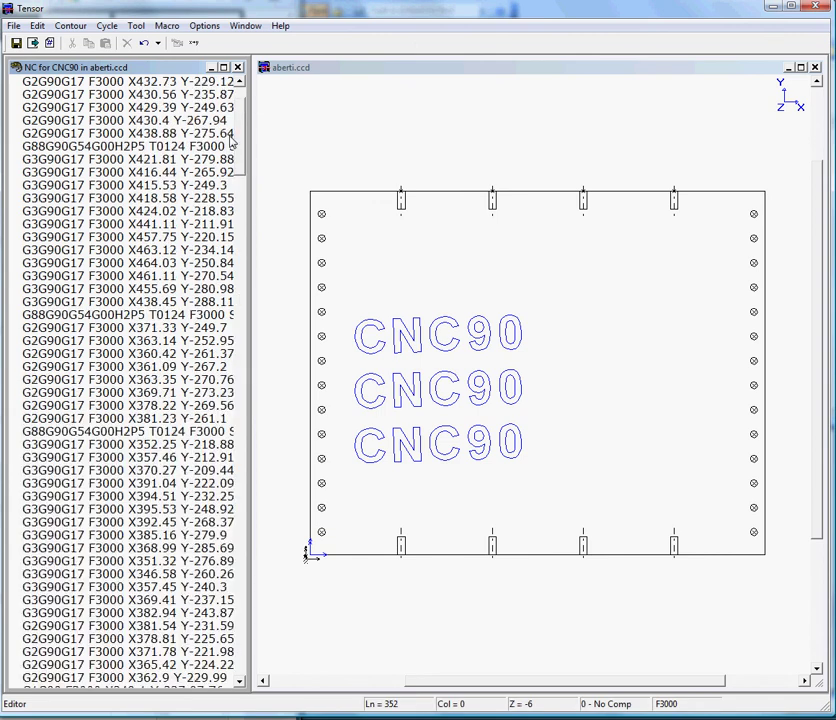
{"action": "left_click", "coordinate": [129, 134]}
{"action": "key", "text": "Down"}
{"action": "key", "text": "Down"}
{"action": "key", "text": "Down"}
{"action": "key", "text": "Down"}
{"action": "key", "text": "Down"}
{"action": "key", "text": "Down"}
{"action": "key", "text": "Down"}
{"action": "key", "text": "Down"}
{"action": "key", "text": "Down"}
{"action": "key", "text": "Down"}
{"action": "key", "text": "Down"}
{"action": "key", "text": "Down"}
{"action": "key", "text": "Down"}
{"action": "key", "text": "Down"}
{"action": "key", "text": "Down"}
{"action": "key", "text": "Down"}
{"action": "key", "text": "Down"}
{"action": "key", "text": "Down"}
{"action": "key", "text": "Down"}
{"action": "key", "text": "Down"}
{"action": "key", "text": "Down"}
{"action": "key", "text": "Down"}
{"action": "key", "text": "Down"}
{"action": "key", "text": "Down"}
{"action": "key", "text": "Down"}
{"action": "key", "text": "Down"}
{"action": "key", "text": "Down"}
{"action": "key", "text": "Down"}
{"action": "key", "text": "Down"}
{"action": "key", "text": "Down"}
{"action": "key", "text": "Down"}
{"action": "key", "text": "Down"}
{"action": "key", "text": "Down"}
{"action": "key", "text": "Down"}
{"action": "key", "text": "Down"}
{"action": "key", "text": "Down"}
{"action": "key", "text": "Down"}
{"action": "key", "text": "Down"}
{"action": "key", "text": "Down"}
{"action": "key", "text": "Down"}
{"action": "key", "text": "Down"}
{"action": "key", "text": "Down"}
{"action": "key", "text": "Down"}
{"action": "key", "text": "Down"}
{"action": "key", "text": "Down"}
{"action": "key", "text": "Down"}
{"action": "key", "text": "Down"}
{"action": "key", "text": "Down"}
{"action": "key", "text": "Down"}
{"action": "key", "text": "Down"}
{"action": "key", "text": "Down"}
{"action": "key", "text": "Down"}
{"action": "key", "text": "Down"}
{"action": "key", "text": "ctrl+End"}
Append the M2 end line via NC-jobs > Endlines.
{"action": "left_click", "coordinate": [427, 68]}
{"action": "left_click", "coordinate": [318, 26]}
{"action": "left_click", "coordinate": [337, 69]}
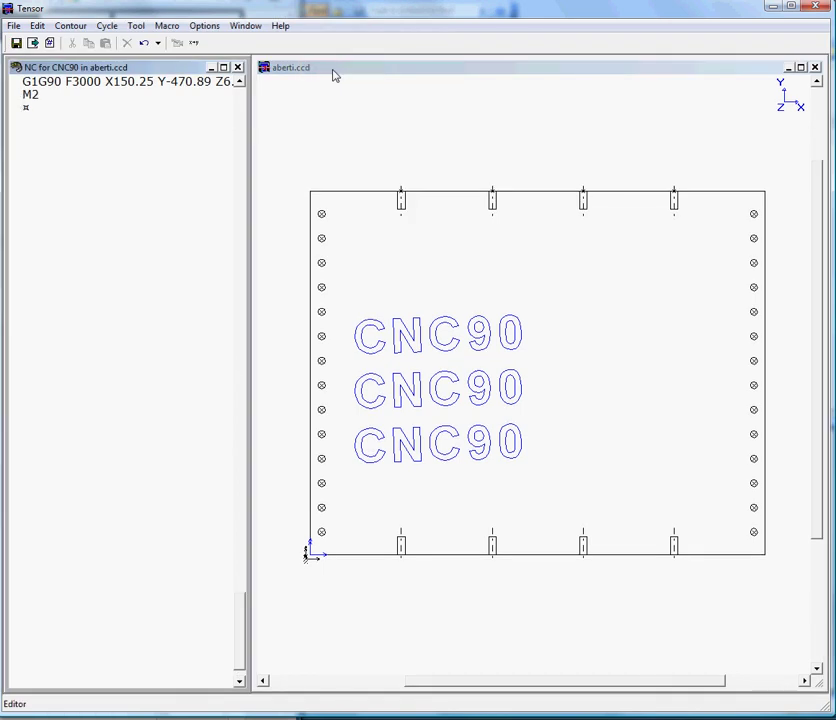
Convert the NC program to CNC90 Alberti format with option 0.
{"action": "left_click", "coordinate": [335, 75]}
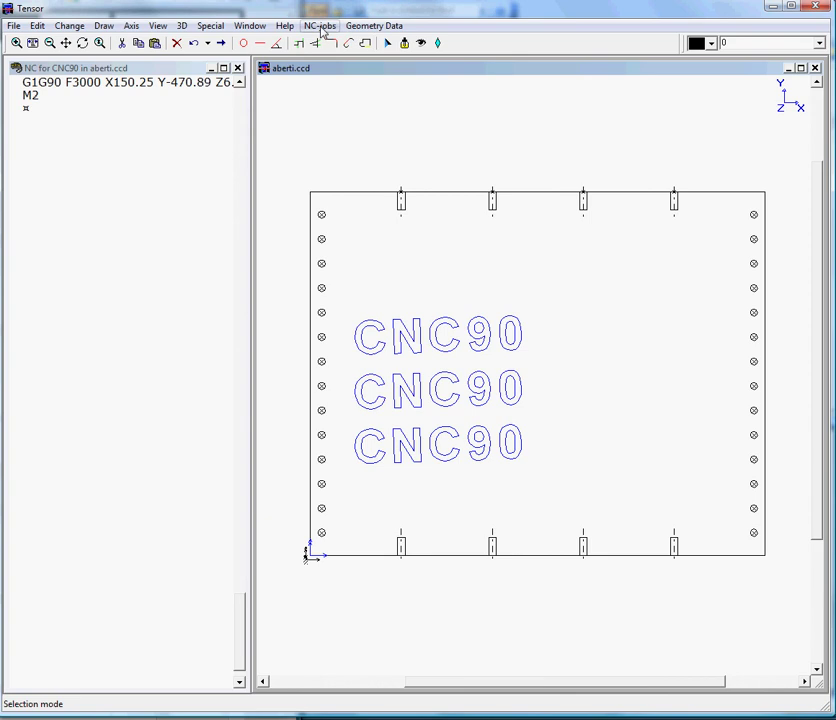
{"action": "left_click", "coordinate": [322, 30]}
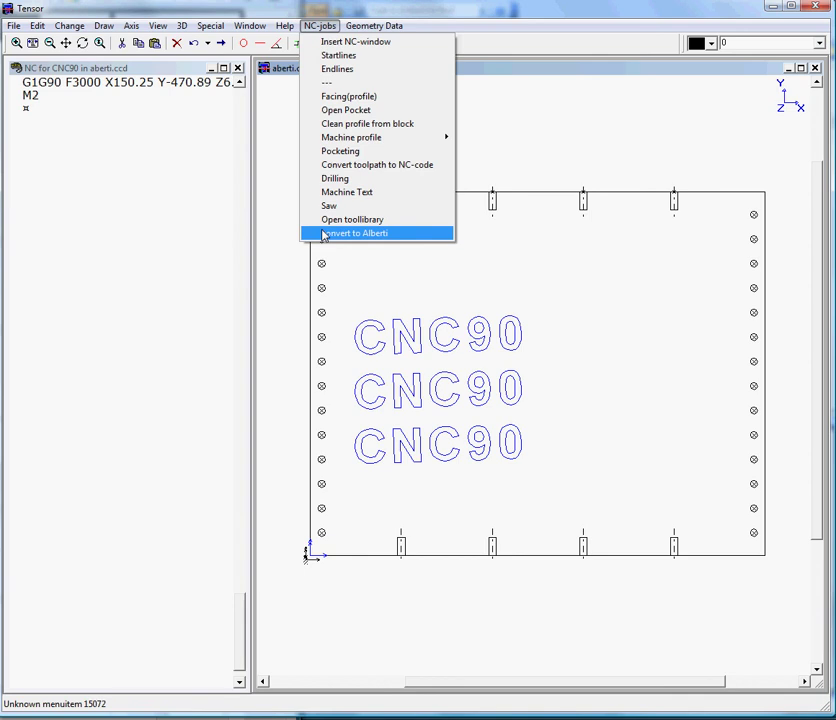
{"action": "left_click", "coordinate": [323, 236]}
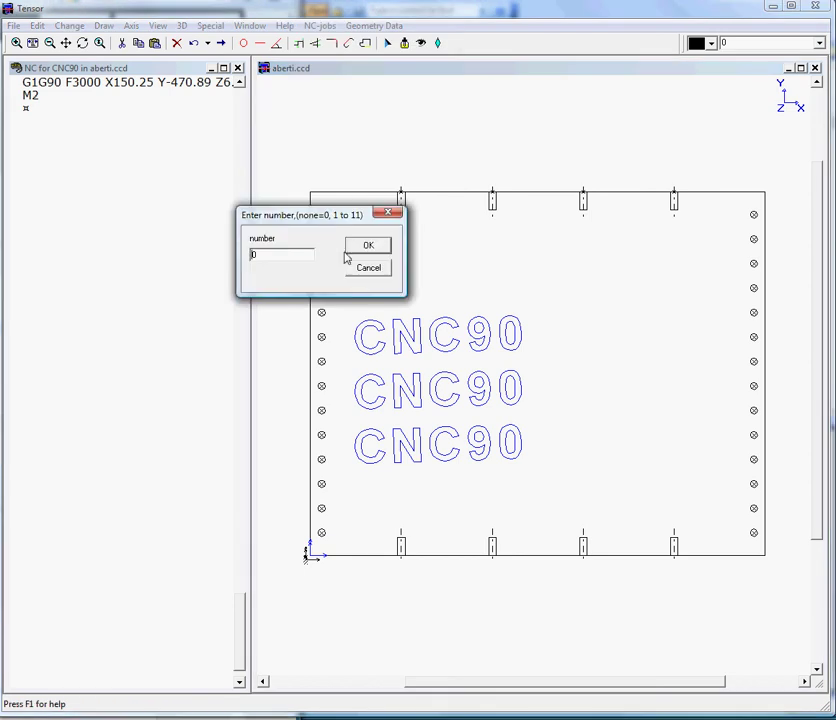
{"action": "left_click", "coordinate": [362, 249]}
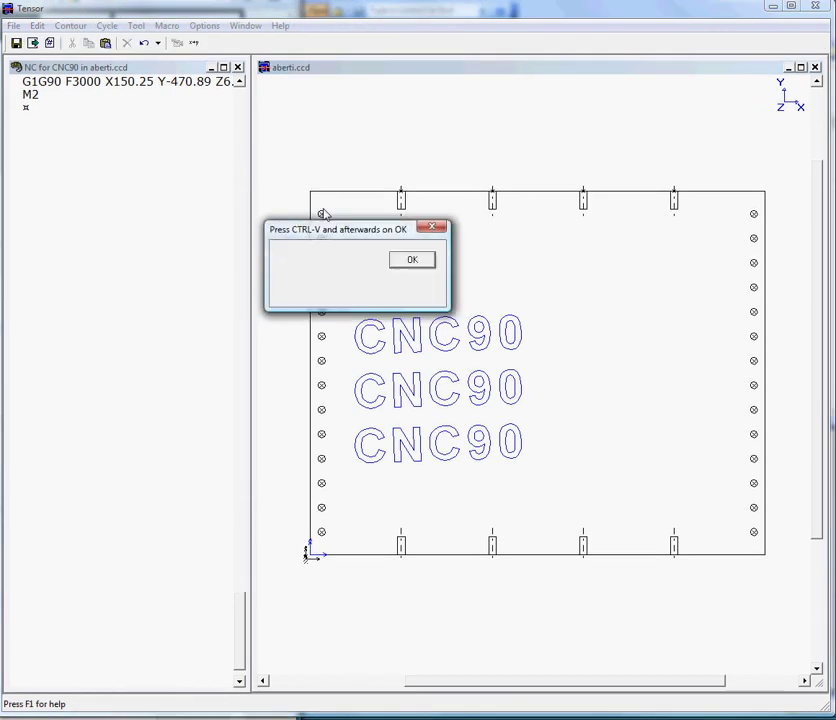
{"action": "left_click_drag", "start_coordinate": [336, 226], "coordinate": [336, 139]}
{"action": "left_click", "coordinate": [414, 175]}
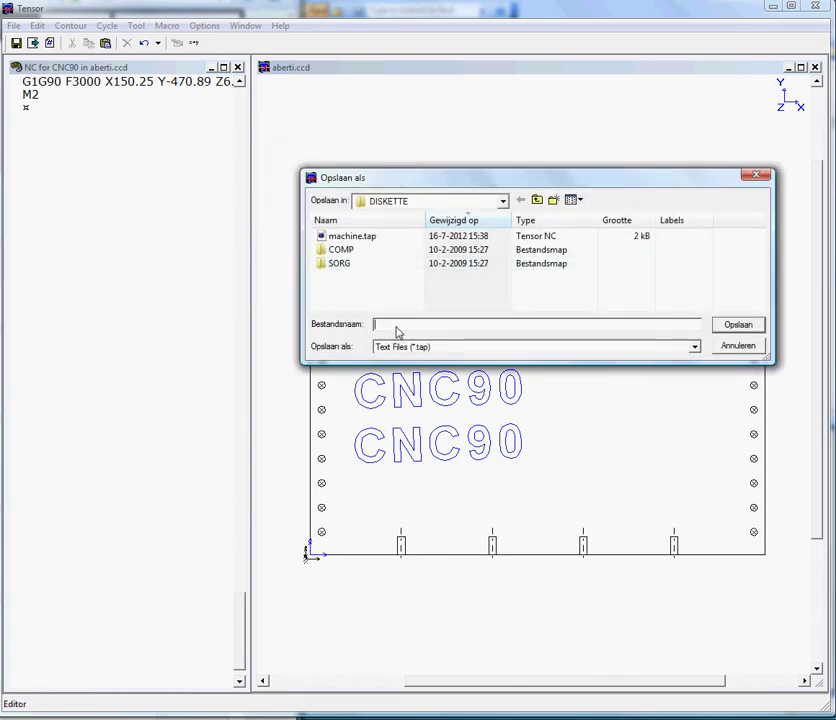
Save the converted program as c:\diskette\machine.tap, overwriting the existing file.
{"action": "type", "text": "c:\\diskette\\machine.tap"}
{"action": "left_click", "coordinate": [737, 325]}
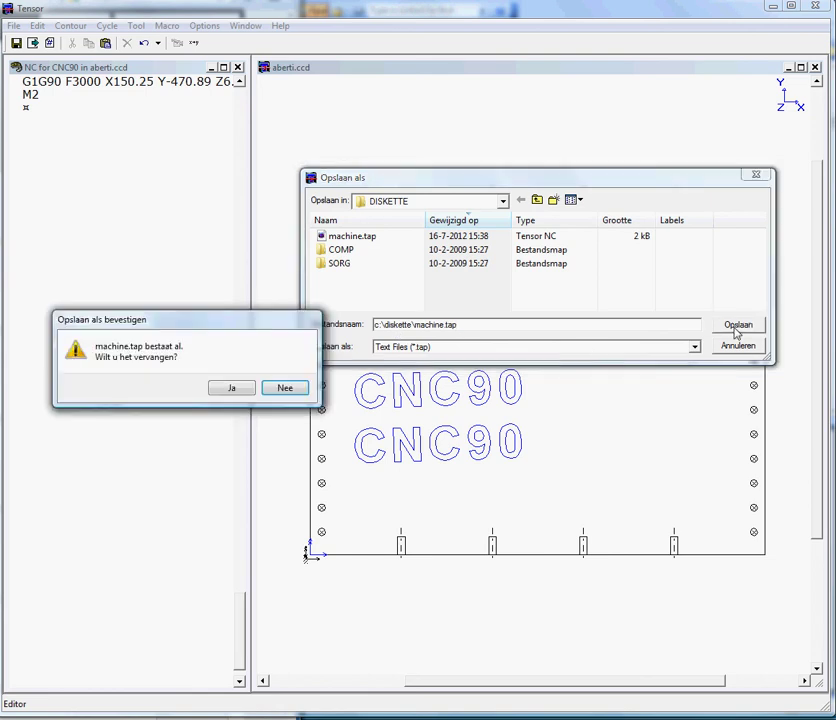
{"action": "left_click", "coordinate": [244, 387]}
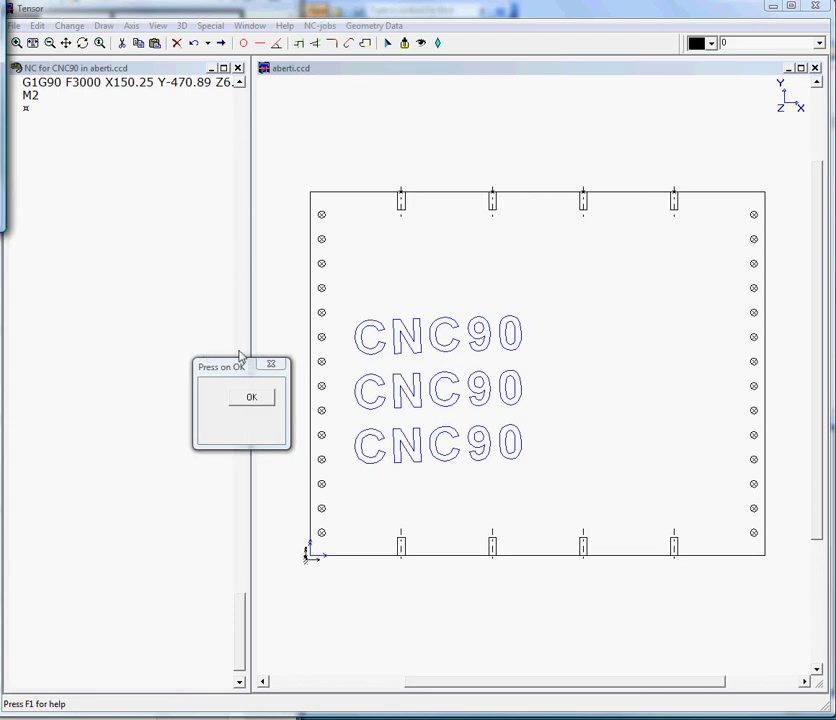
Dismiss the final notice and scroll the NC program to its G71 header beside the plate drawing.
{"action": "left_click_drag", "start_coordinate": [222, 369], "coordinate": [212, 217]}
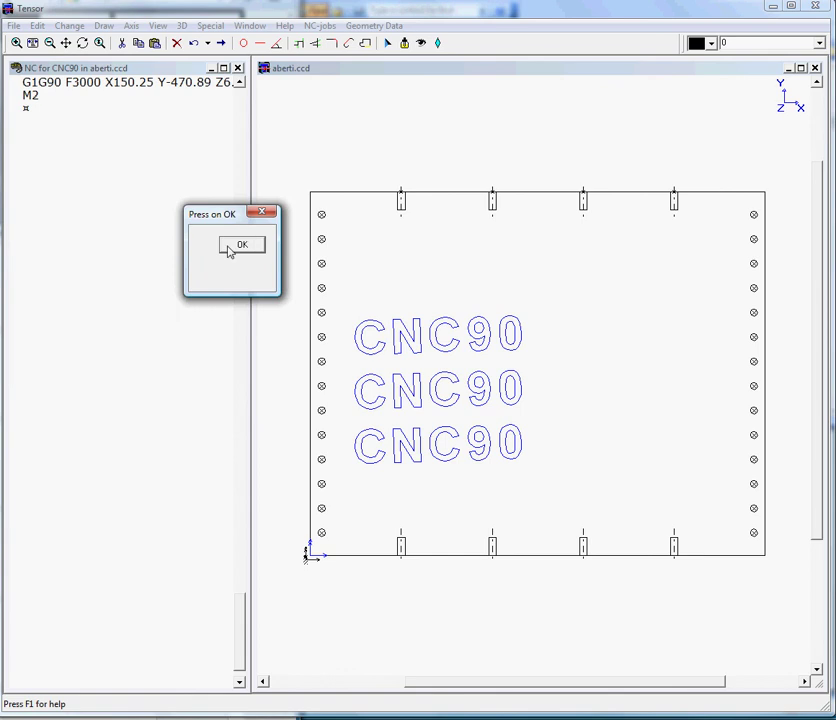
{"action": "left_click", "coordinate": [228, 249]}
{"action": "left_click", "coordinate": [240, 110]}
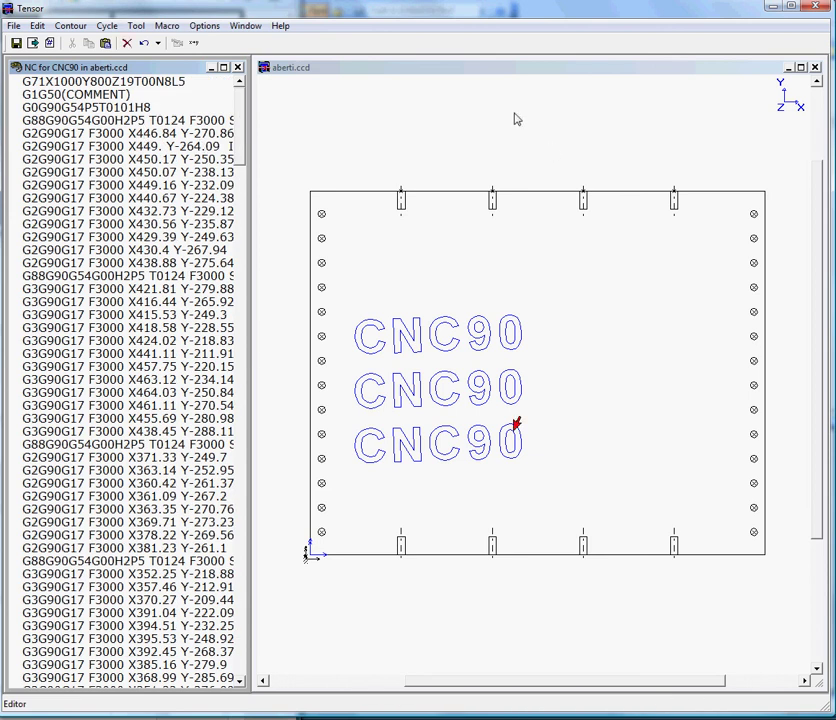
{"action": "key", "text": "Down"}
{"action": "left_click", "coordinate": [515, 138]}
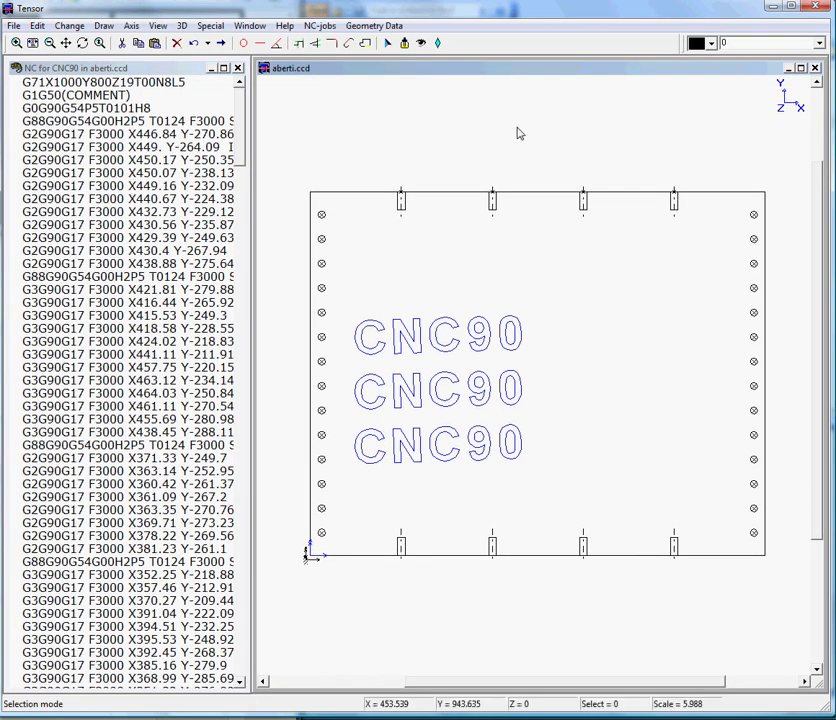